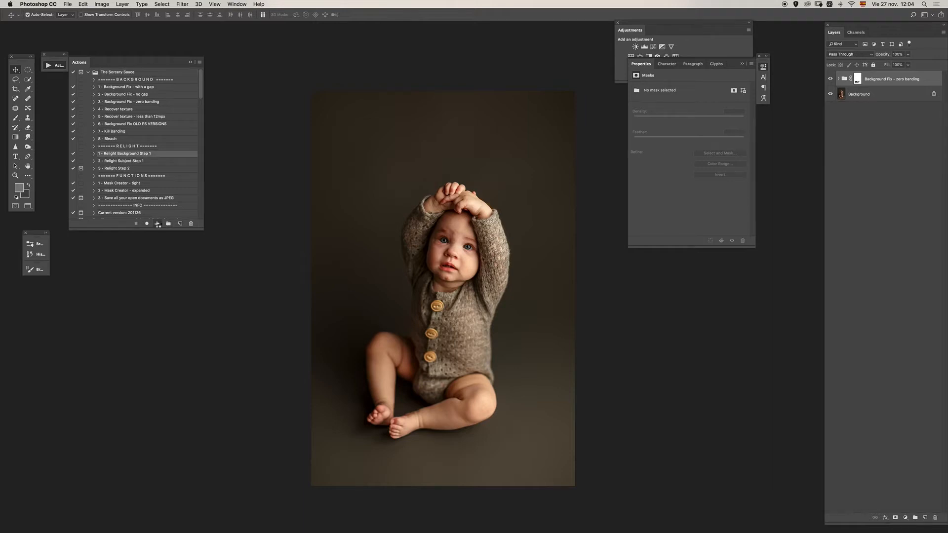
Run the "1 - Relight Background Step 1" action and target the layer mask of the Add light curves layer.
{"action": "left_click", "coordinate": [158, 225]}
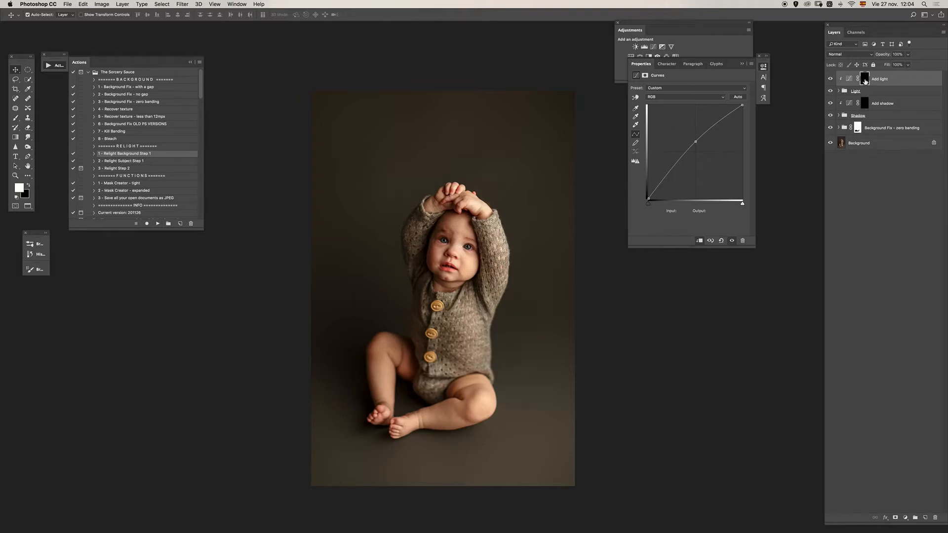
{"action": "left_click", "coordinate": [865, 105]}
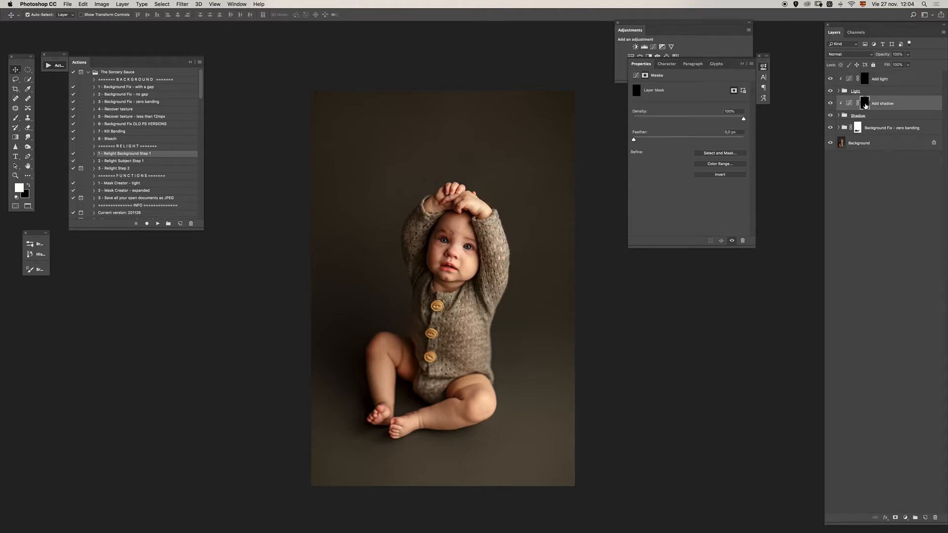
{"action": "left_click", "coordinate": [865, 80]}
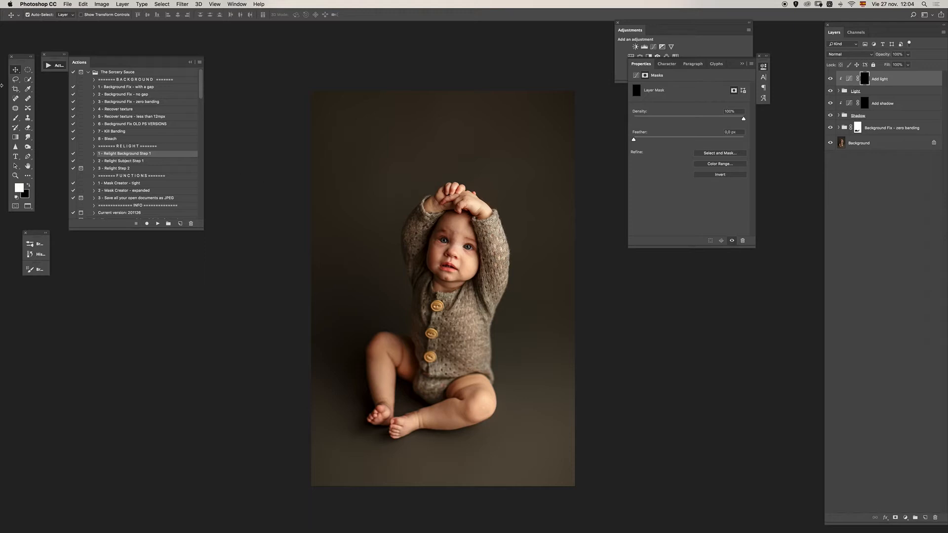
Fill a wide elliptical selection around the baby's upper body with white at 100% opacity on the Add light mask, and deselect.
{"action": "left_click", "coordinate": [28, 71]}
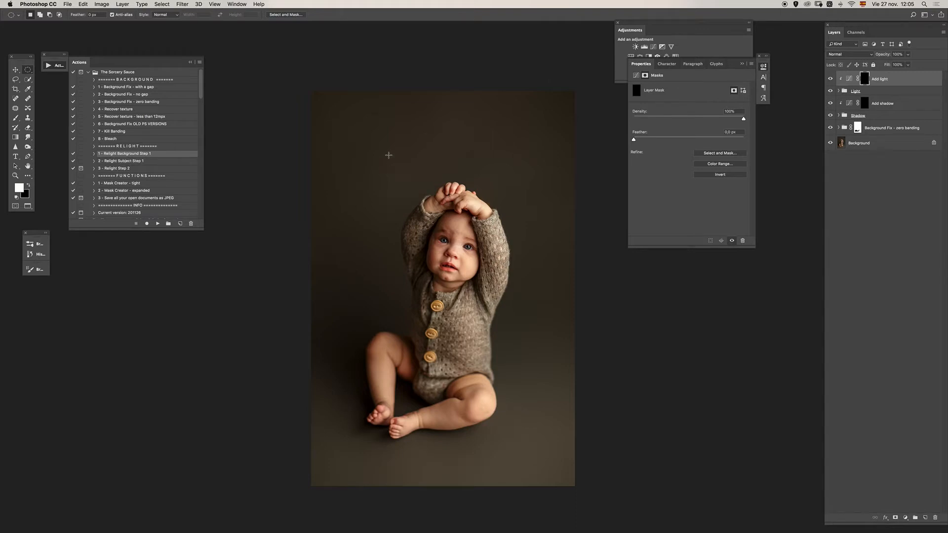
{"action": "left_click_drag", "start_coordinate": [387, 154], "coordinate": [598, 332]}
{"action": "left_click", "coordinate": [84, 4]}
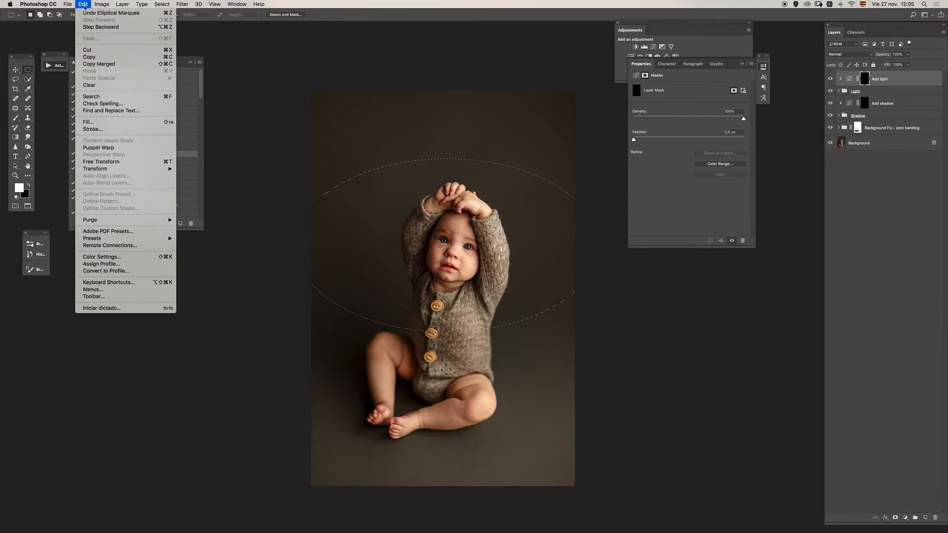
{"action": "left_click", "coordinate": [89, 122]}
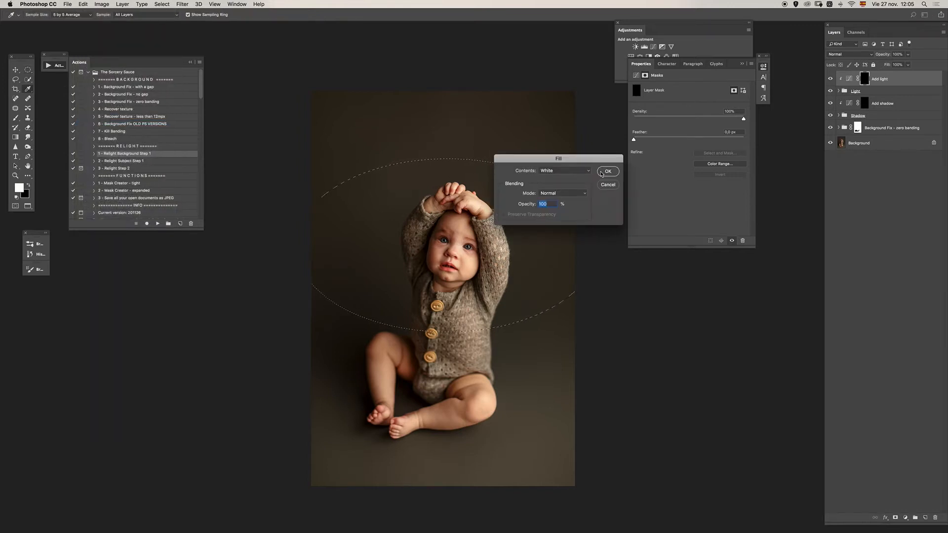
{"action": "left_click", "coordinate": [607, 171]}
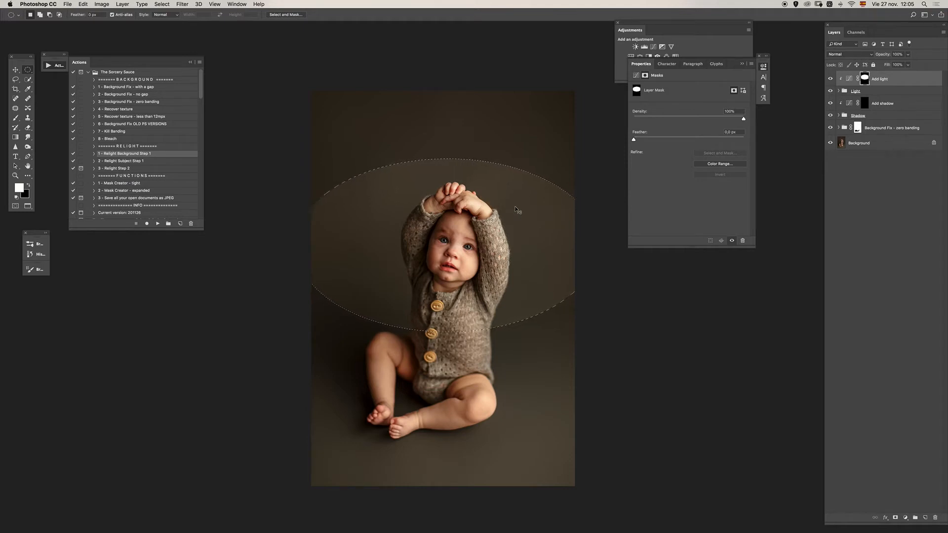
{"action": "left_click", "coordinate": [162, 5]}
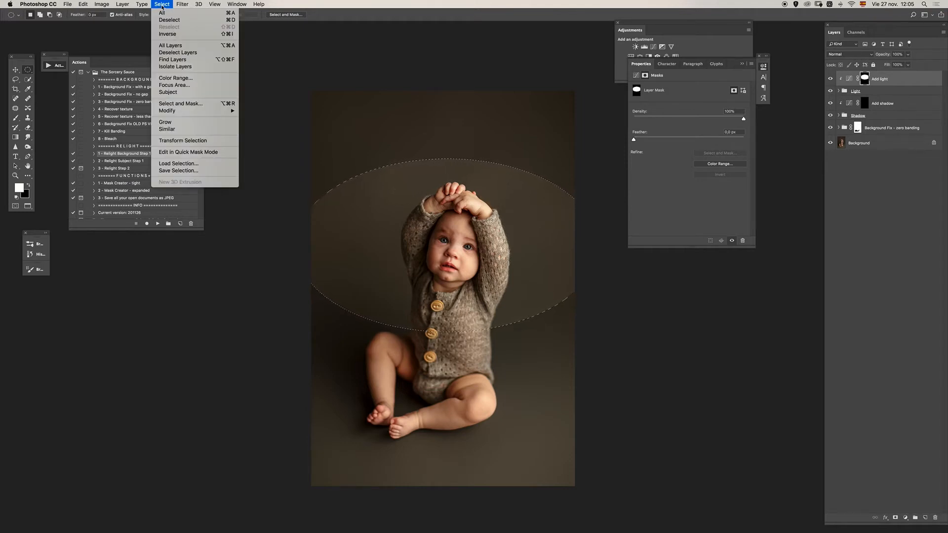
{"action": "left_click", "coordinate": [168, 21]}
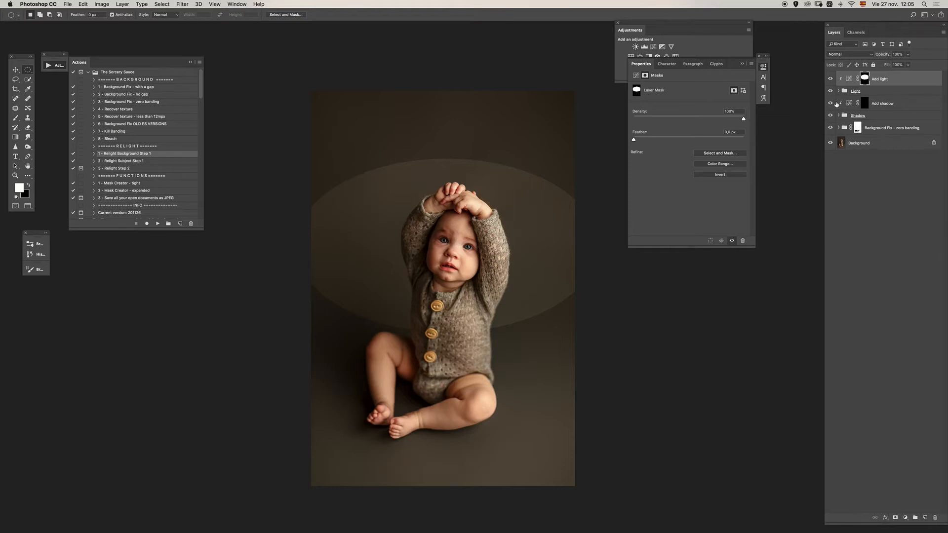
Compare the photo with and without the Add light layer and view its mask on its own.
{"action": "left_click", "coordinate": [830, 79]}
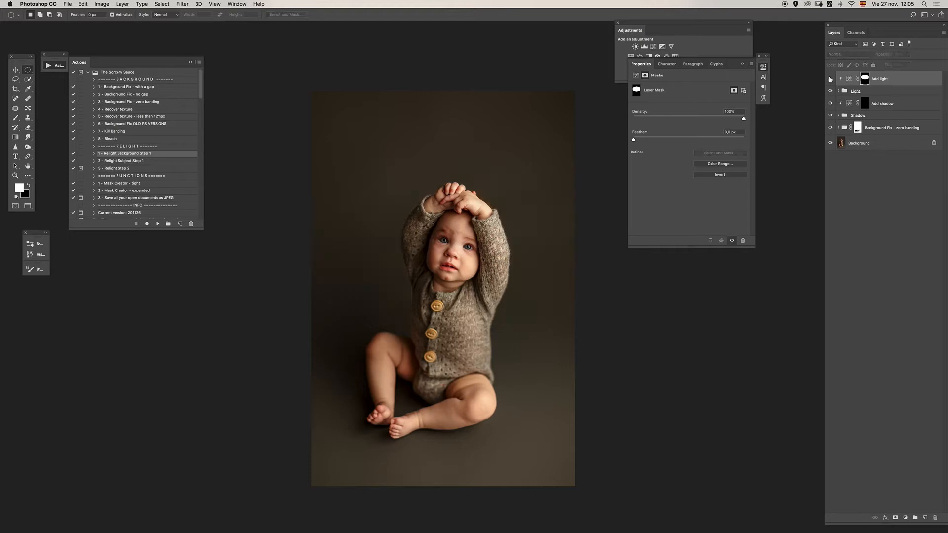
{"action": "left_click", "coordinate": [831, 79]}
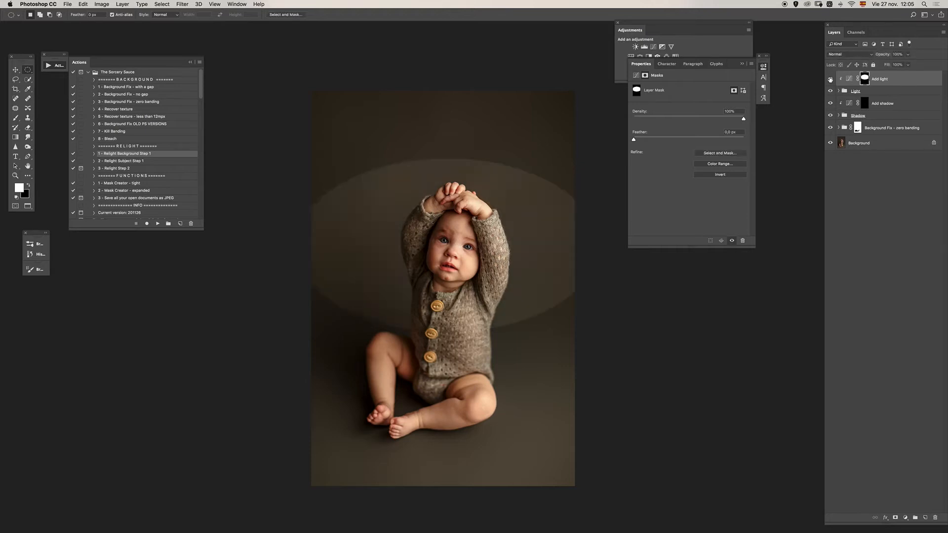
{"action": "left_click", "coordinate": [866, 78], "text": "alt"}
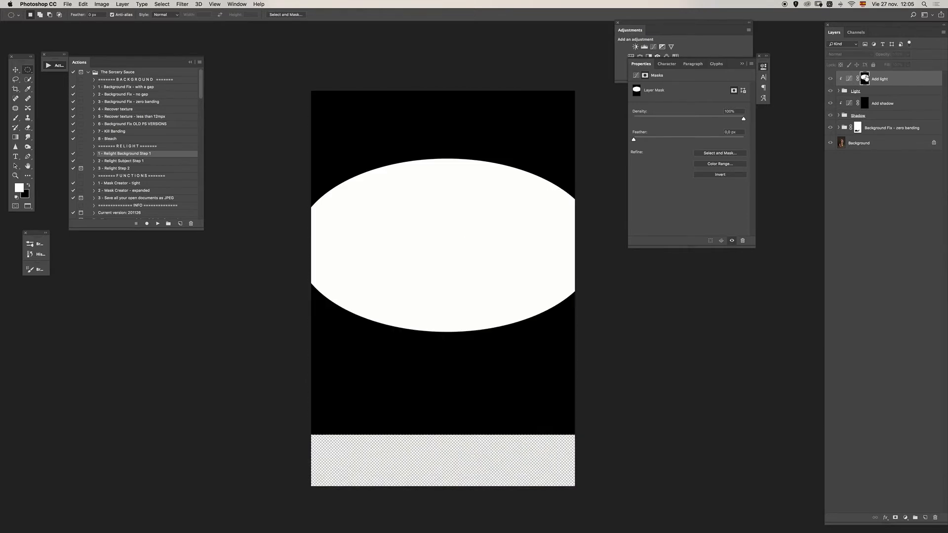
{"action": "left_click", "coordinate": [868, 79], "text": "alt"}
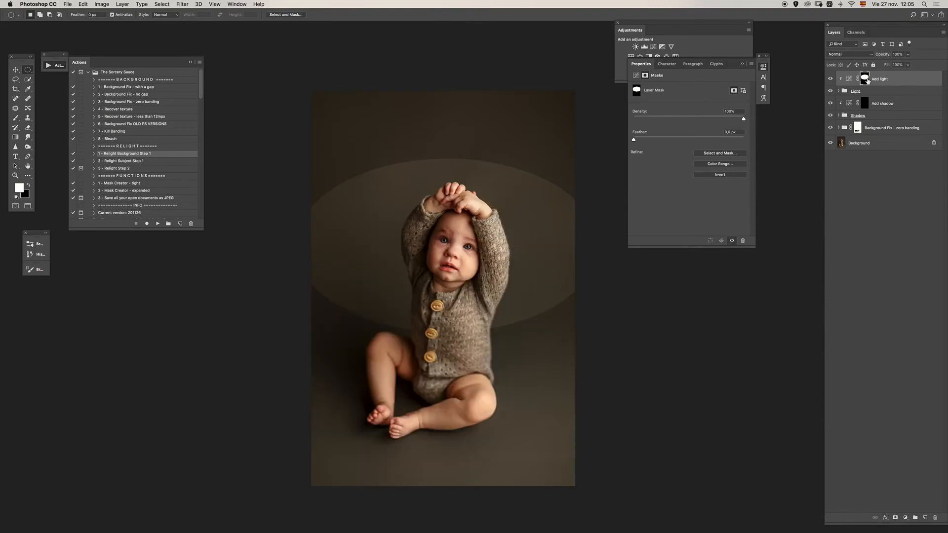
Apply a white-to-transparent linear gradient to the Add shadow mask, fading downward above the baby's hands, and inspect the mask on its own.
{"action": "left_click", "coordinate": [866, 105]}
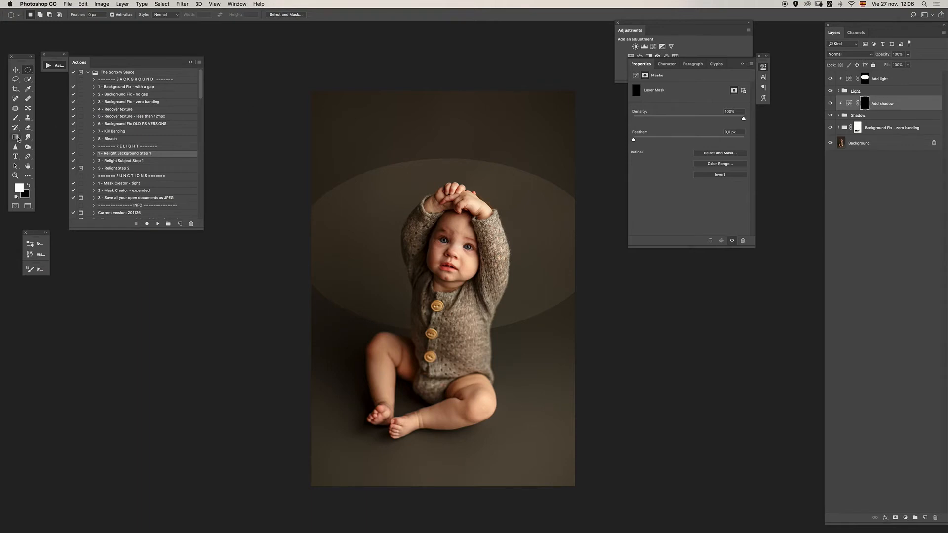
{"action": "left_click", "coordinate": [17, 137]}
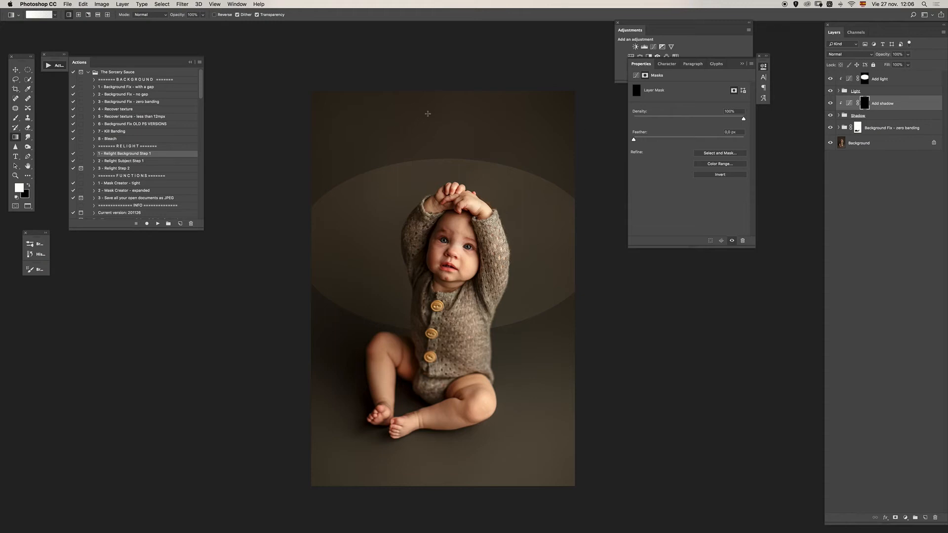
{"action": "left_click_drag", "start_coordinate": [439, 122], "coordinate": [440, 204]}
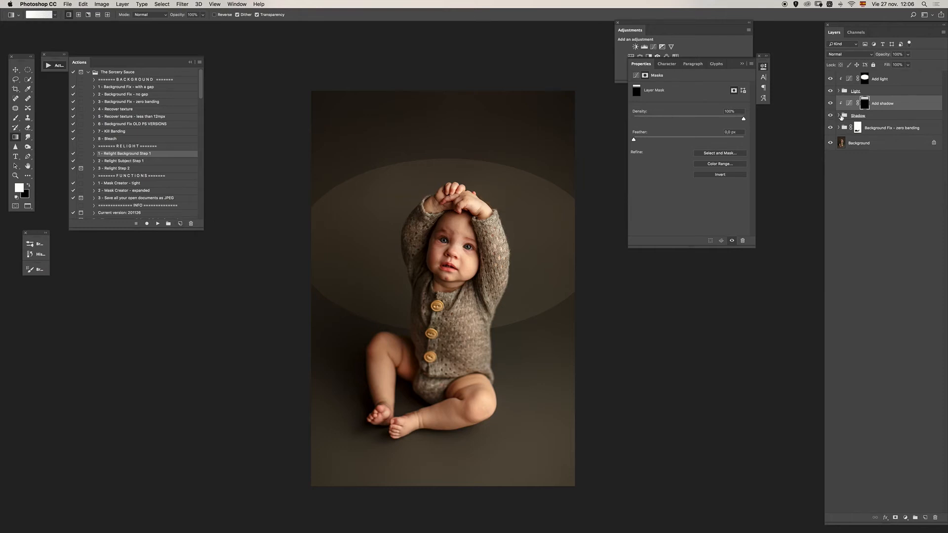
{"action": "left_click", "coordinate": [863, 104], "text": "alt"}
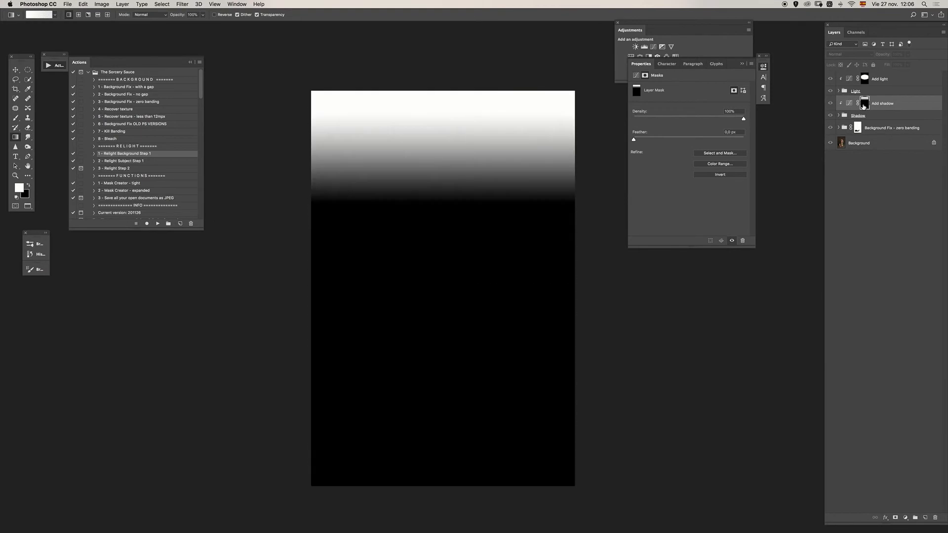
{"action": "left_click", "coordinate": [863, 105], "text": "alt"}
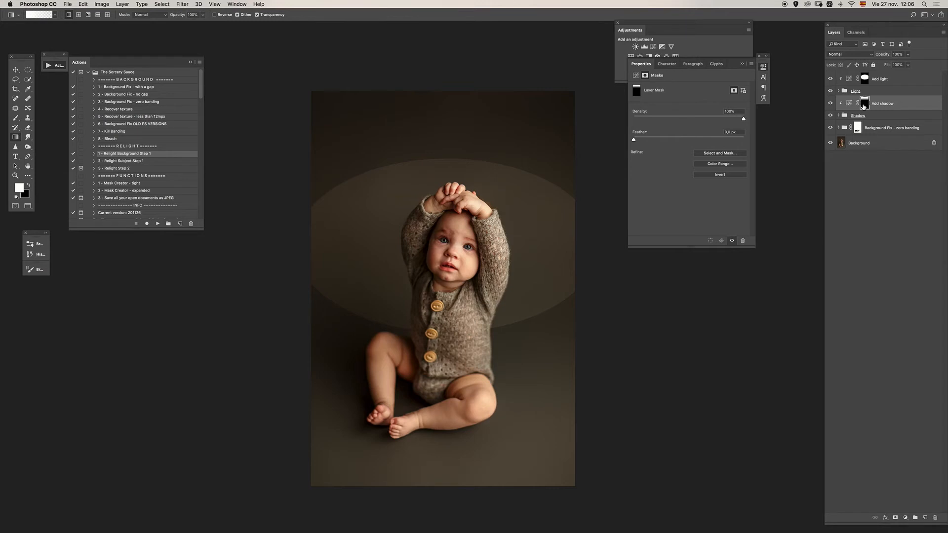
Examine the hard edge of the lightened ellipse up close, comparing the photo with and without the Add light layer.
{"action": "key", "text": "z"}
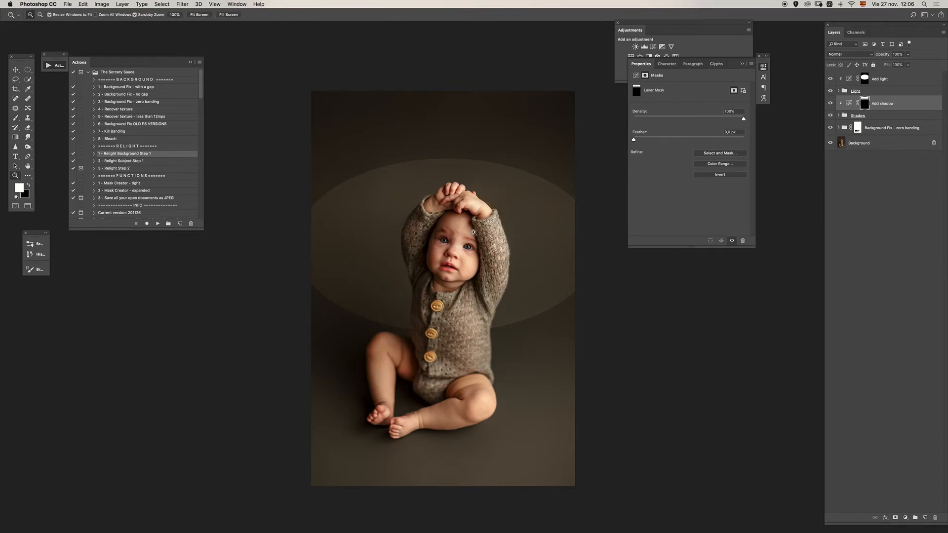
{"action": "left_click_drag", "start_coordinate": [477, 233], "coordinate": [494, 230]}
{"action": "left_click", "coordinate": [494, 231]}
{"action": "key", "text": "g"}
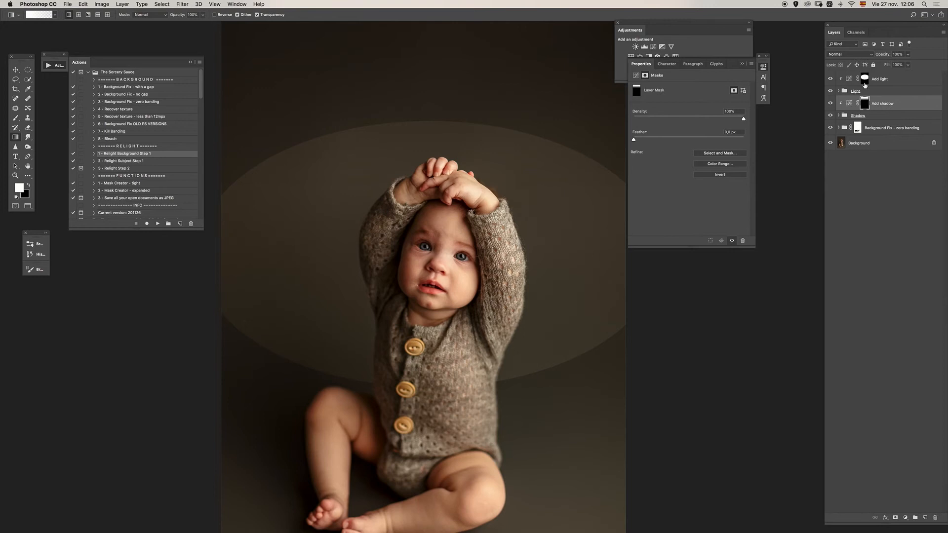
{"action": "left_click", "coordinate": [865, 83]}
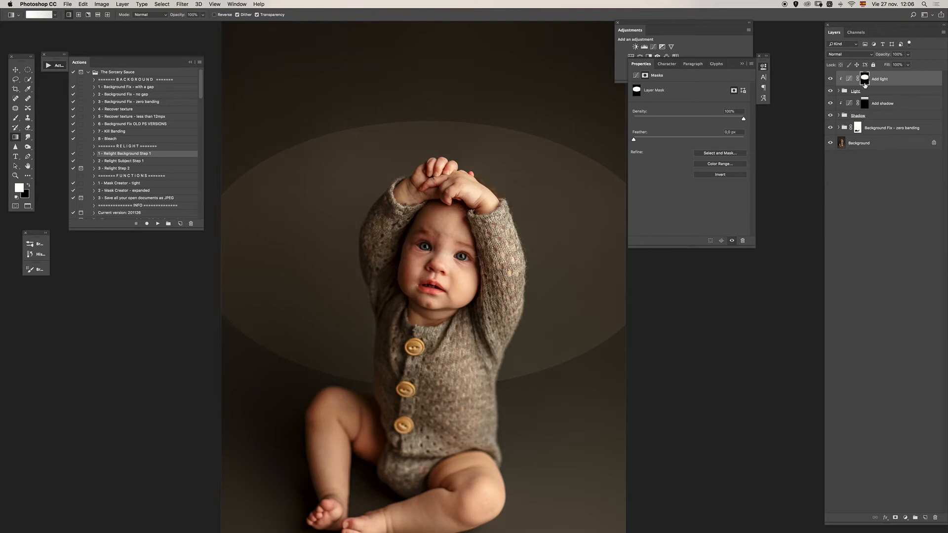
{"action": "left_click", "coordinate": [832, 79]}
{"action": "left_click", "coordinate": [831, 79]}
{"action": "left_click", "coordinate": [831, 80]}
{"action": "left_click", "coordinate": [832, 79]}
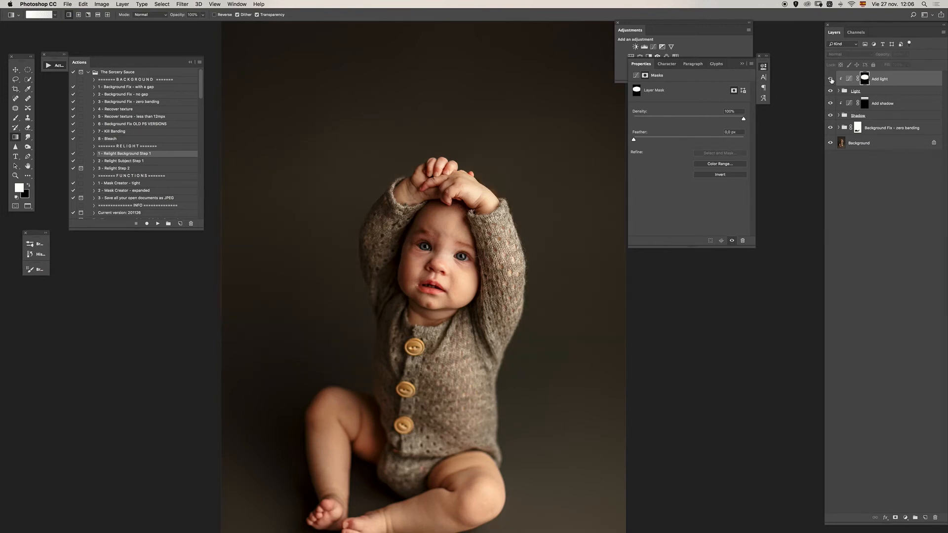
{"action": "left_click", "coordinate": [831, 79]}
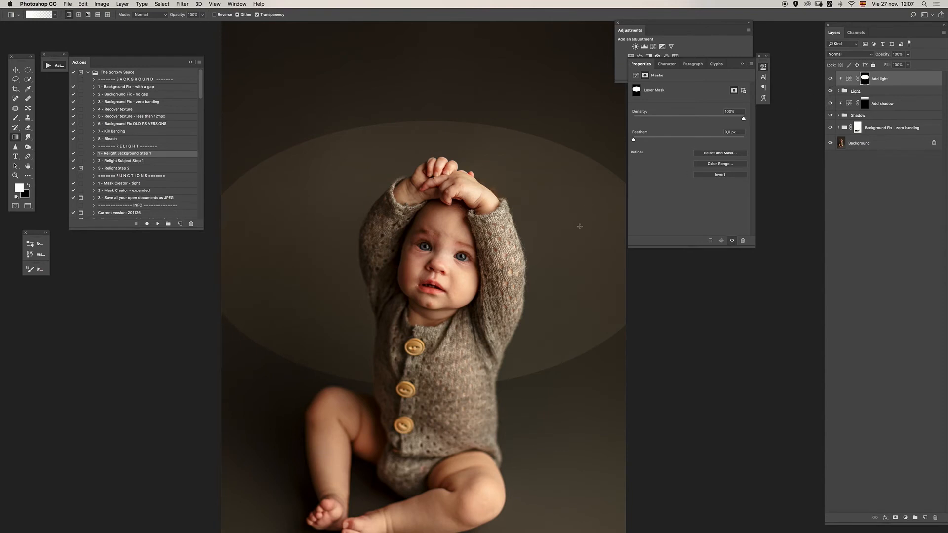
Run the "3 - Relight Step 2" action, accepting a 420-pixel Gaussian Blur for both the Add shadow and Add light masks.
{"action": "key", "text": "z"}
{"action": "left_click", "coordinate": [566, 236], "text": "alt"}
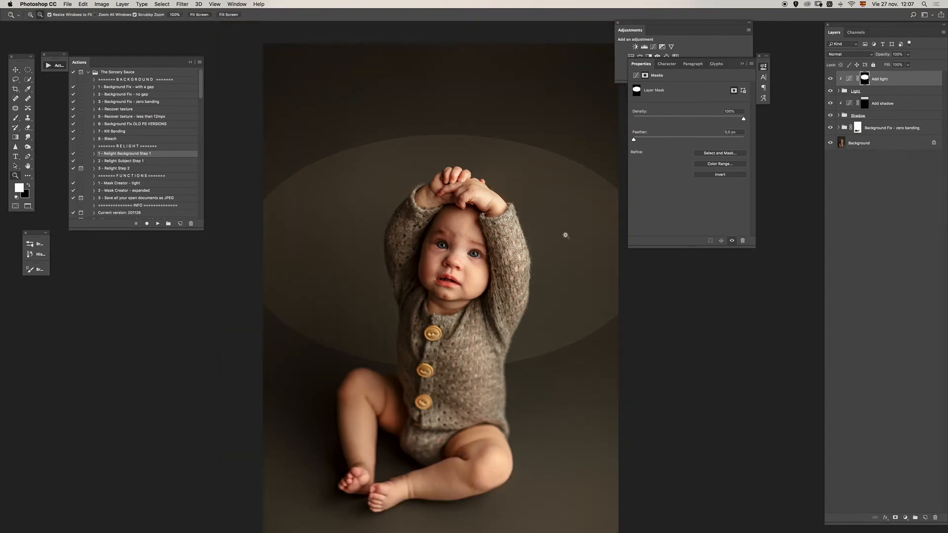
{"action": "left_click", "coordinate": [566, 236], "text": "alt"}
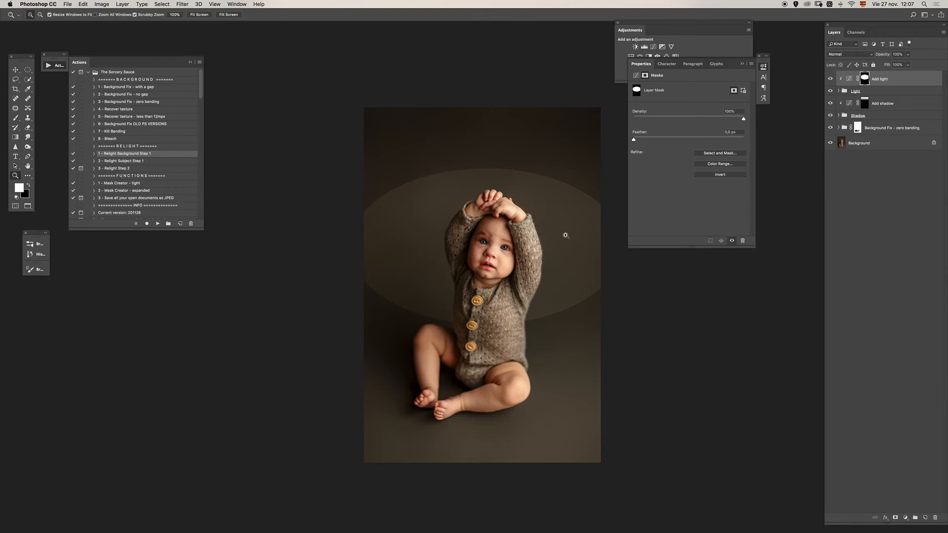
{"action": "left_click", "coordinate": [130, 168]}
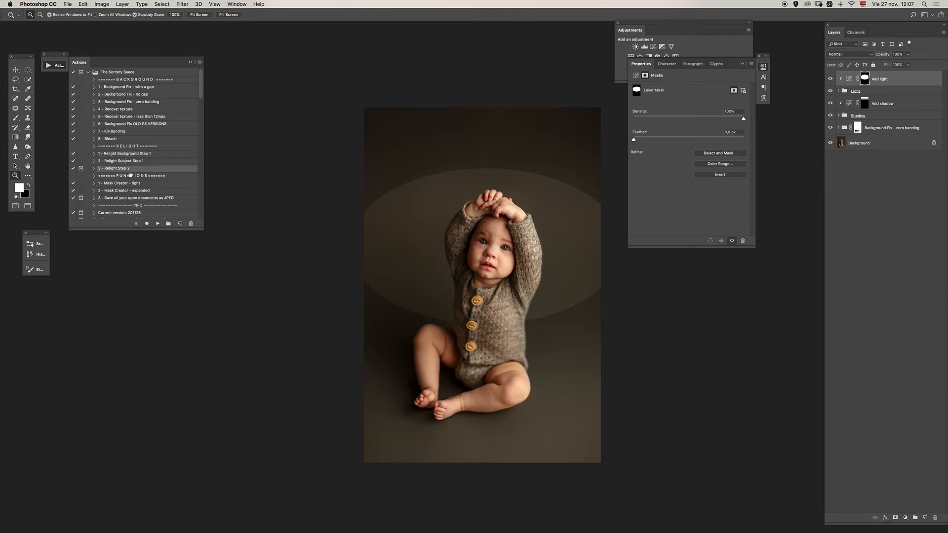
{"action": "left_click", "coordinate": [158, 224]}
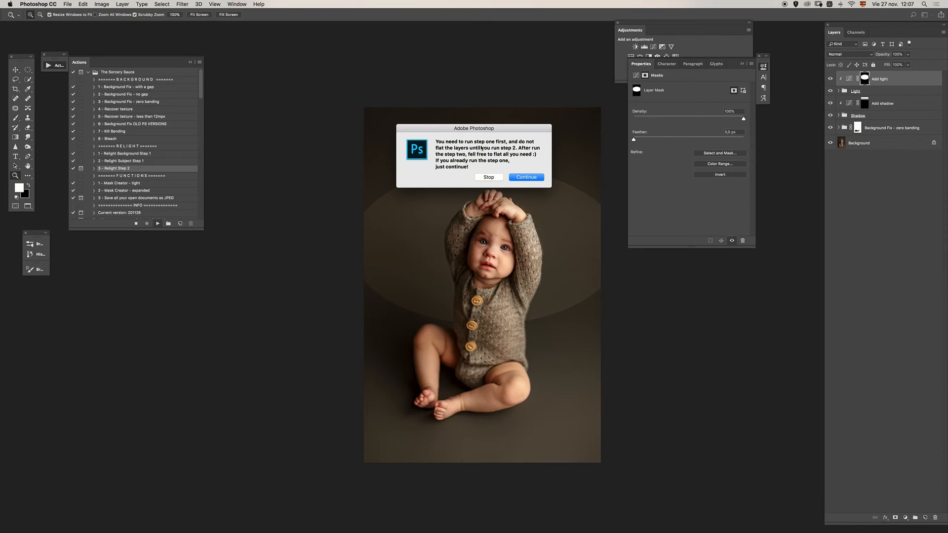
{"action": "left_click", "coordinate": [526, 177]}
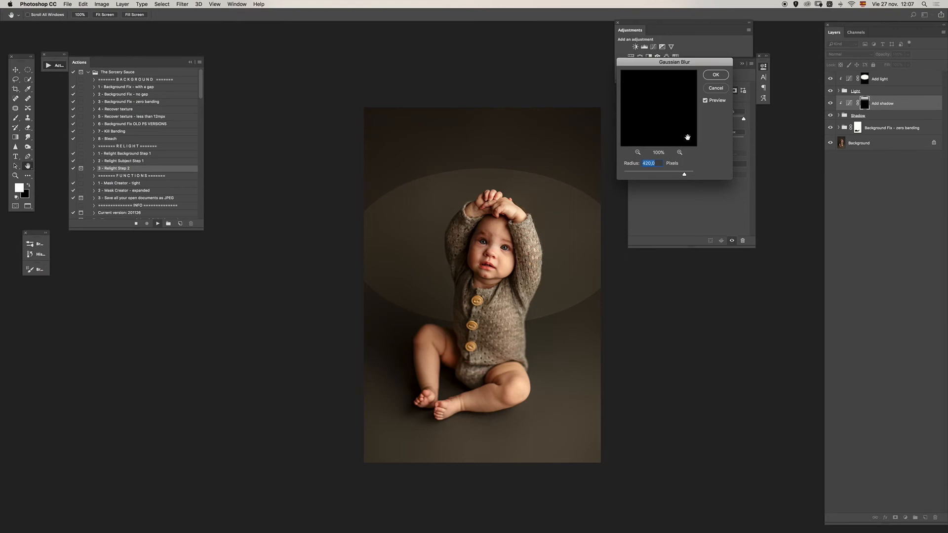
{"action": "left_click", "coordinate": [716, 75]}
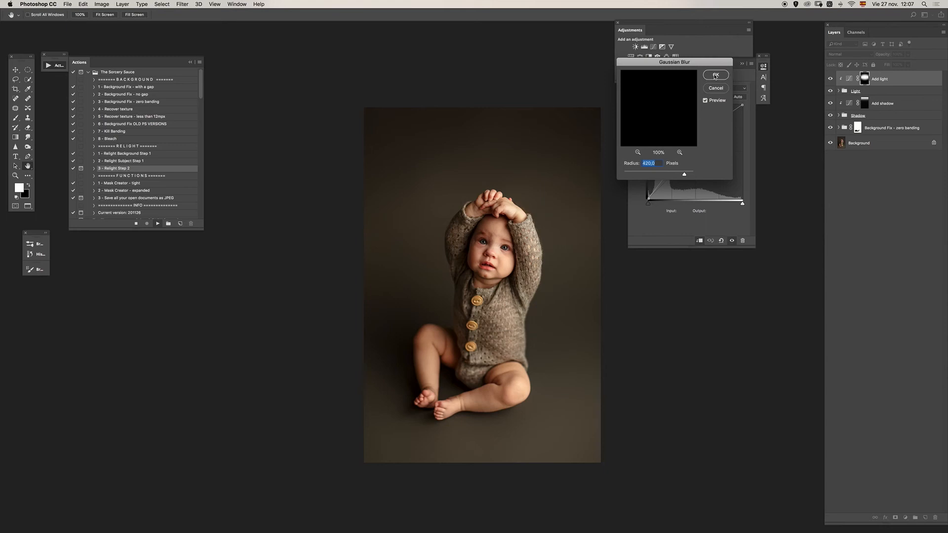
{"action": "left_click", "coordinate": [715, 76]}
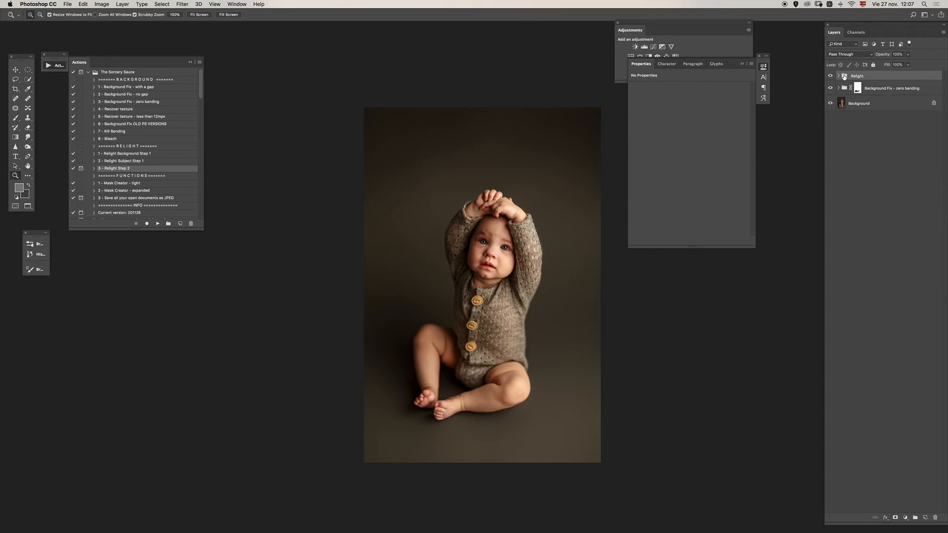
Examine the layers inside the Relight group and compare the photo with and without the group.
{"action": "left_click", "coordinate": [839, 77]}
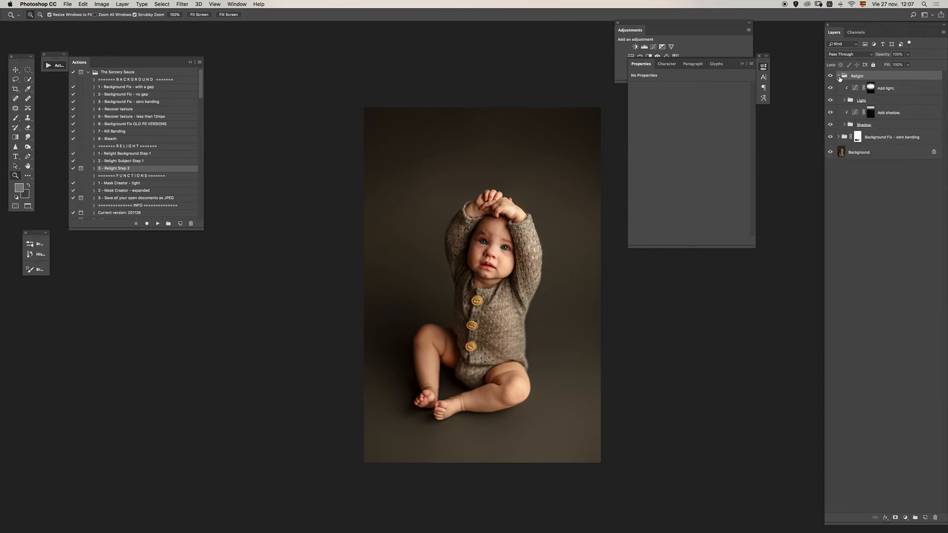
{"action": "left_click", "coordinate": [839, 76]}
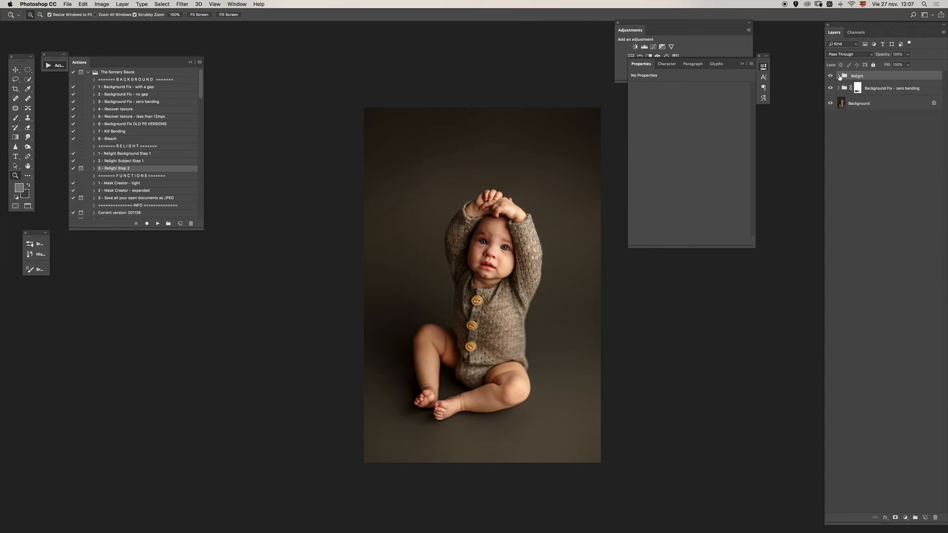
{"action": "left_click", "coordinate": [830, 76]}
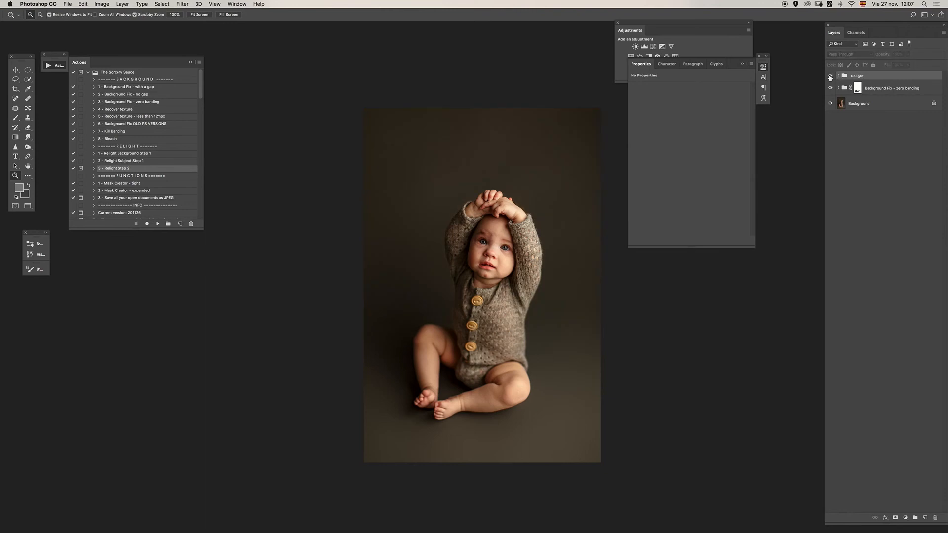
{"action": "left_click", "coordinate": [830, 76]}
{"action": "left_click", "coordinate": [831, 77]}
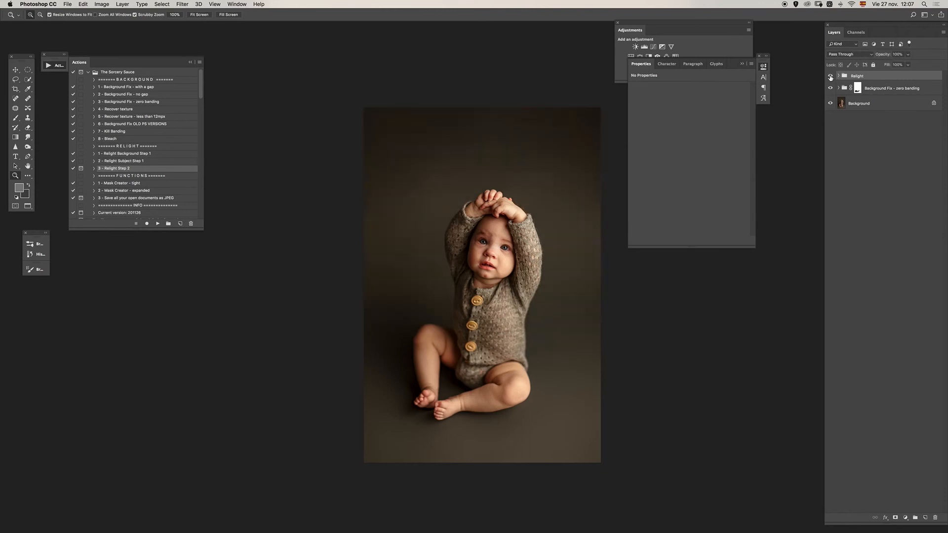
{"action": "left_click", "coordinate": [830, 76]}
{"action": "left_click", "coordinate": [831, 76]}
{"action": "left_click", "coordinate": [837, 76]}
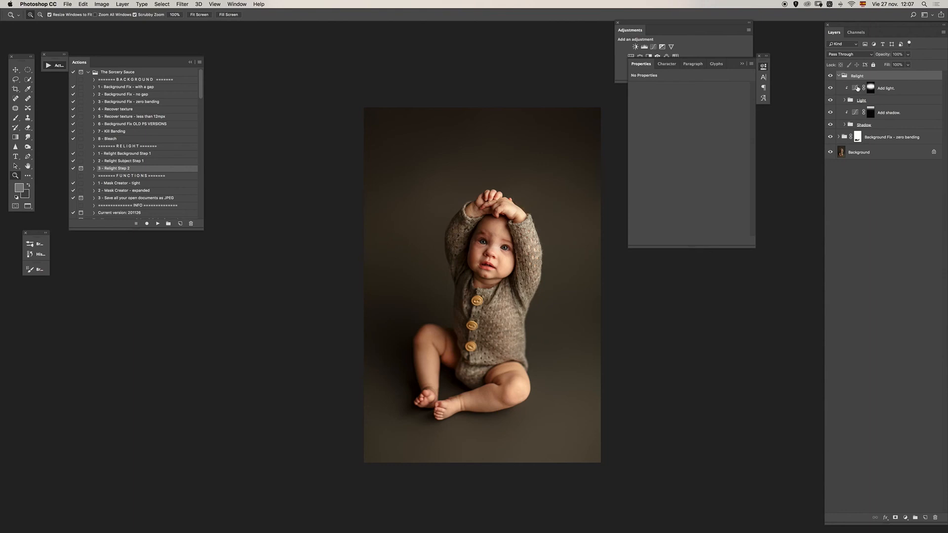
Fine-tune the midtone point on the Curves of both the Add light and Add shadow layers.
{"action": "left_click", "coordinate": [858, 89]}
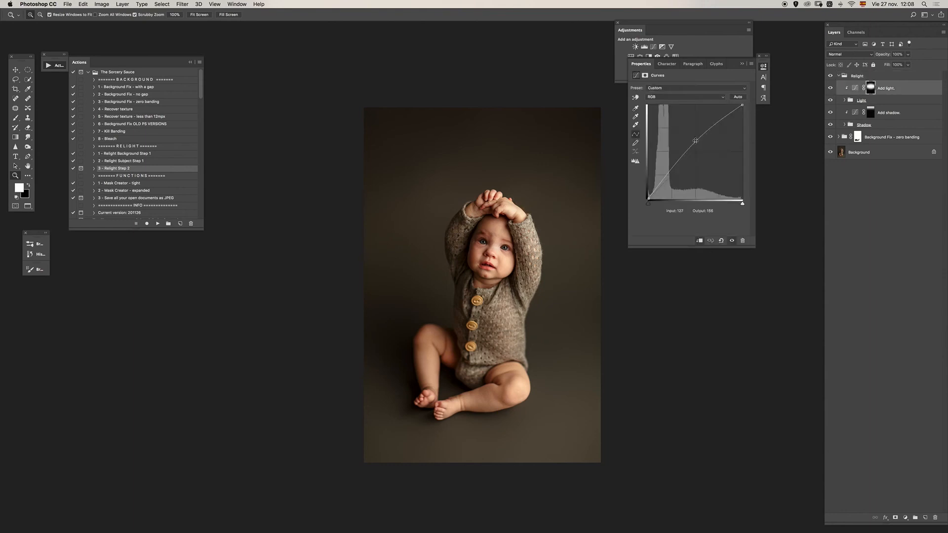
{"action": "left_click_drag", "start_coordinate": [698, 141], "coordinate": [696, 143]}
{"action": "left_click", "coordinate": [849, 116]}
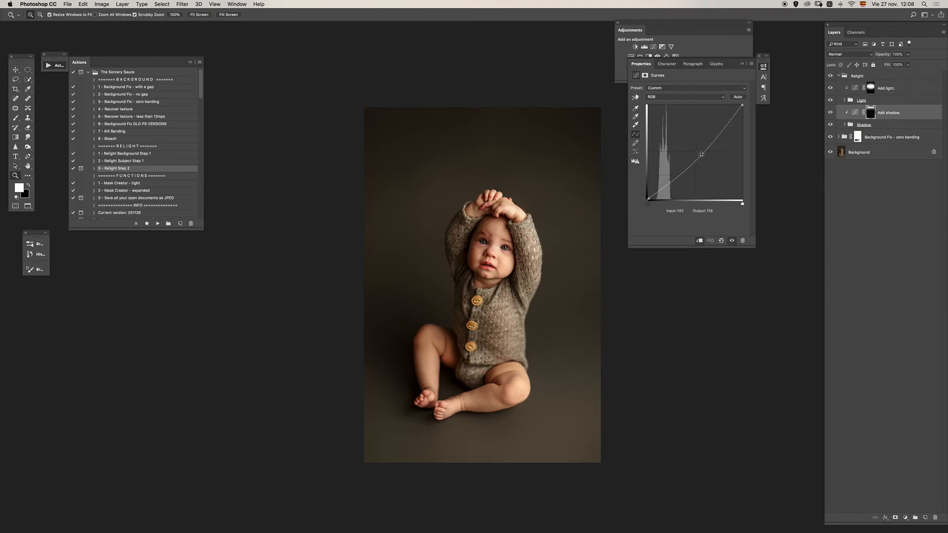
{"action": "left_click_drag", "start_coordinate": [702, 155], "coordinate": [704, 159]}
Collapse the Relight group, set its opacity to 70%, and compare the photo with and without the group.
{"action": "left_click", "coordinate": [845, 77]}
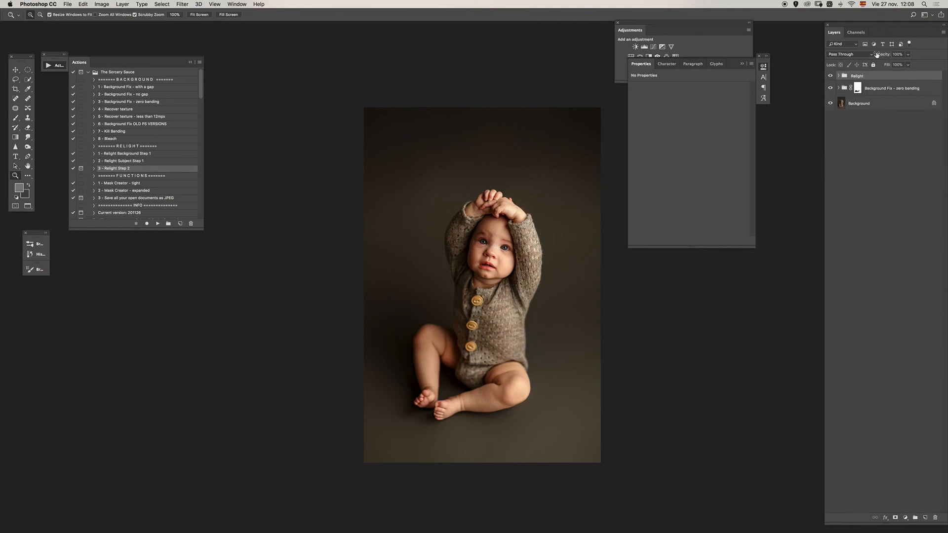
{"action": "key", "text": "v"}
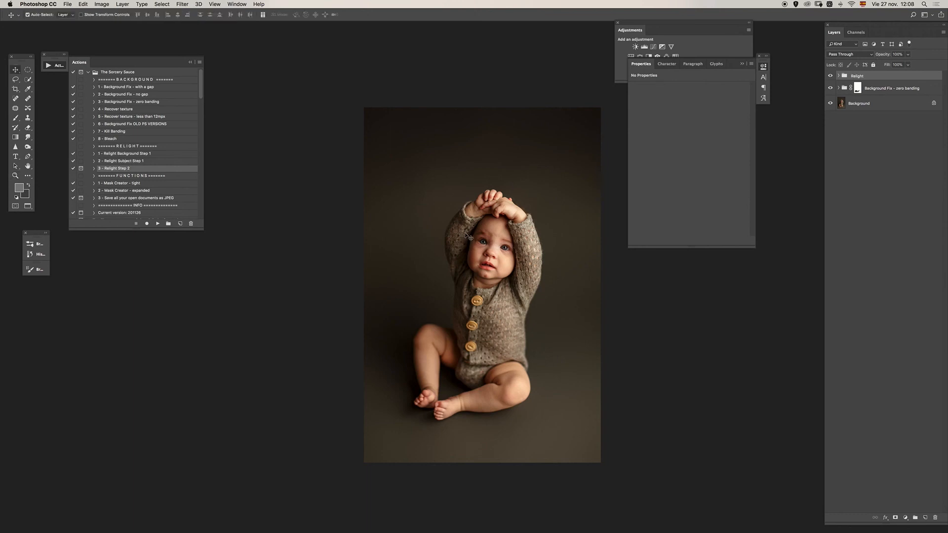
{"action": "key", "text": "7"}
{"action": "left_click", "coordinate": [831, 76]}
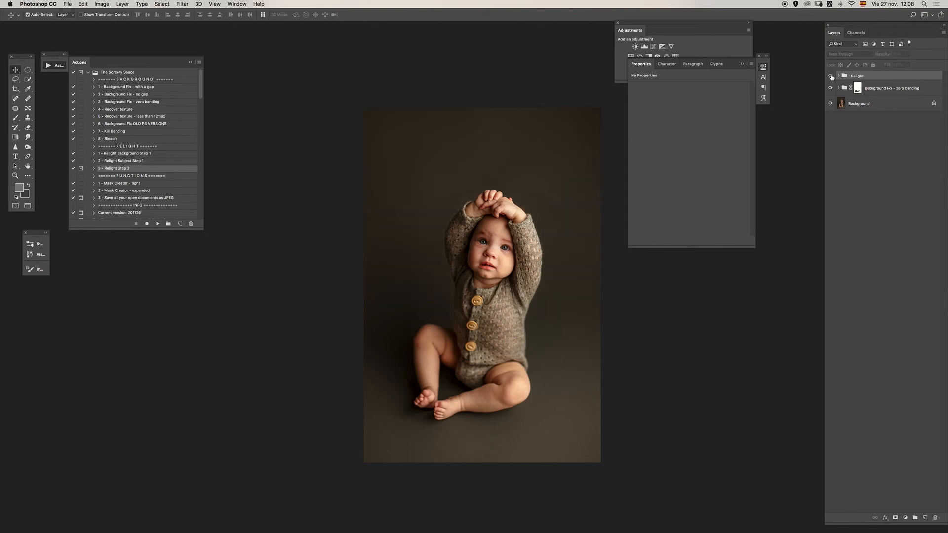
{"action": "left_click", "coordinate": [830, 77]}
{"action": "left_click", "coordinate": [831, 76]}
{"action": "left_click", "coordinate": [831, 77]}
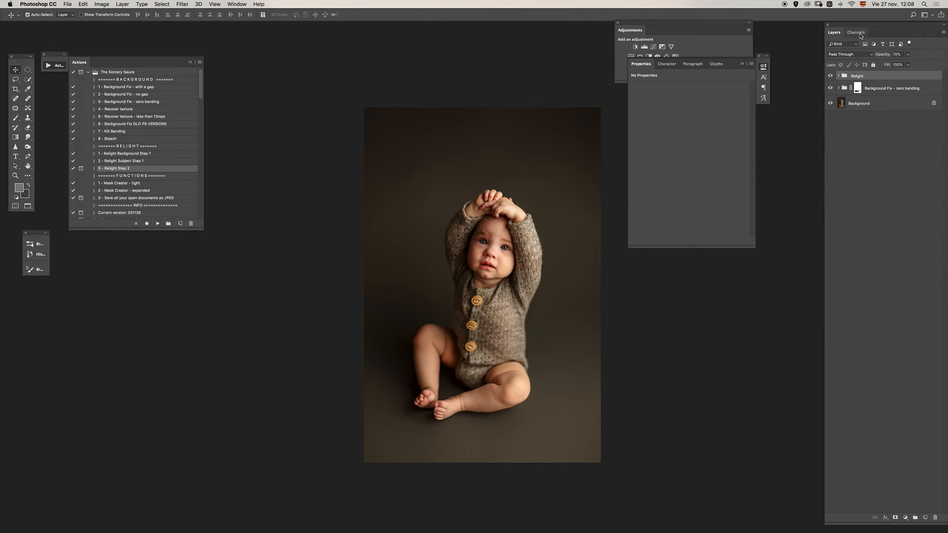
Expand the Relight group to review its layers and check the backdrop with the relighting hidden and shown.
{"action": "left_click", "coordinate": [839, 76]}
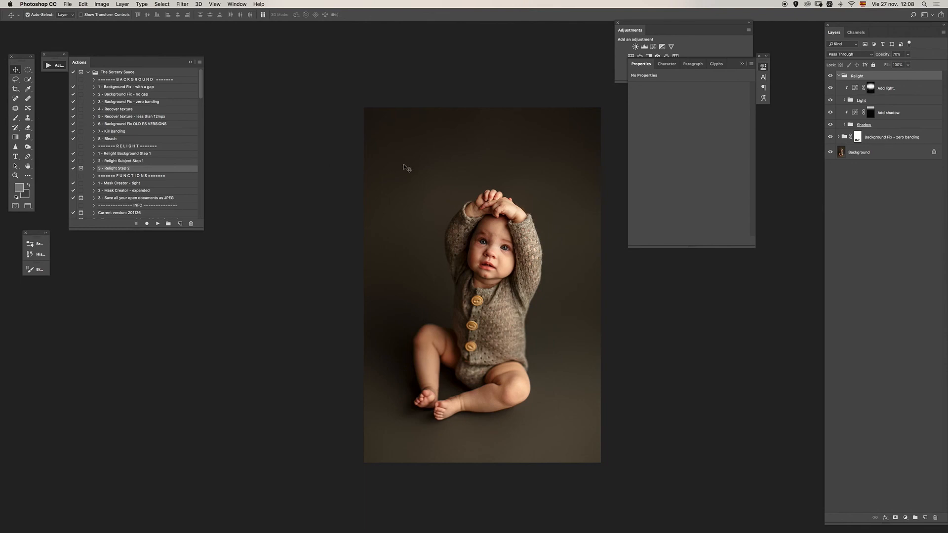
{"action": "left_click", "coordinate": [830, 77]}
{"action": "left_click", "coordinate": [830, 77]}
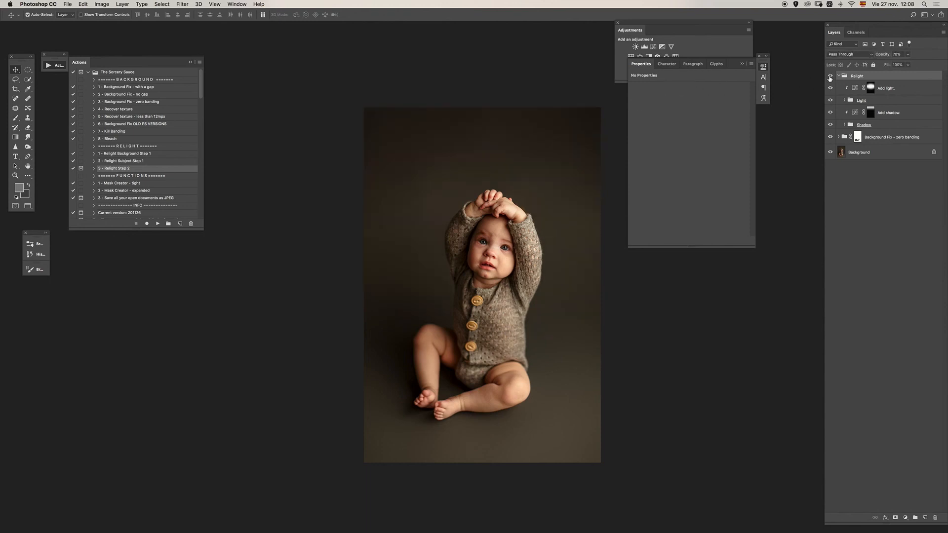